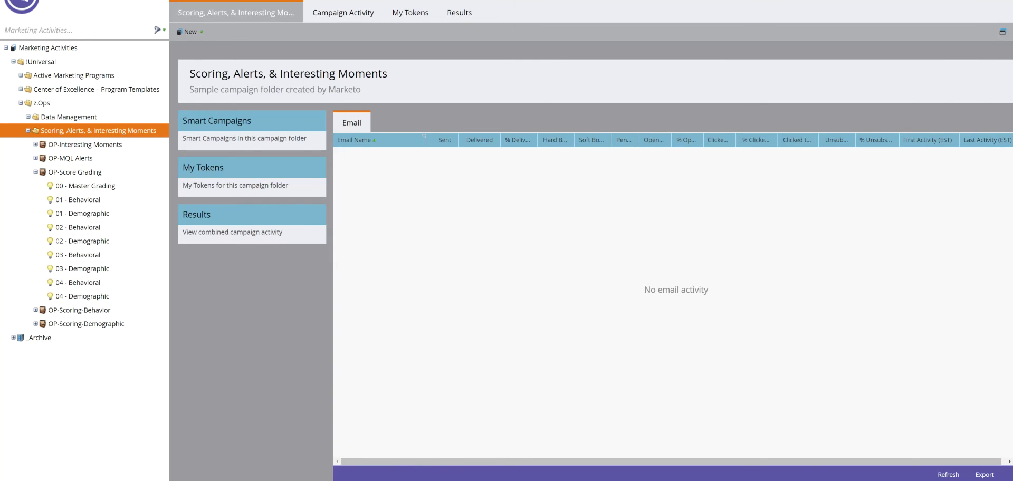
- Bring up the Excel lead-scoring workbook and scroll across to its Grading Model grid in columns E–P
key(alt+Tab)
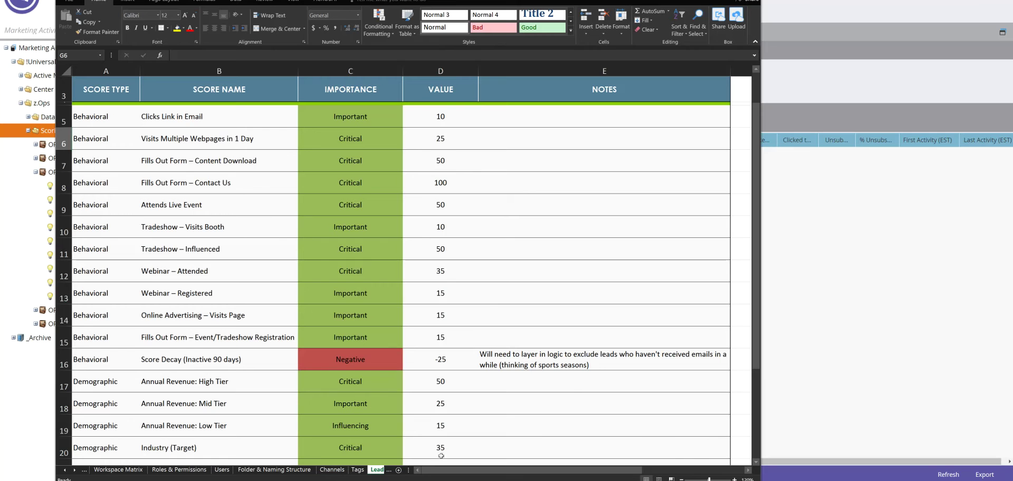
drag(504, 475, 573, 470)
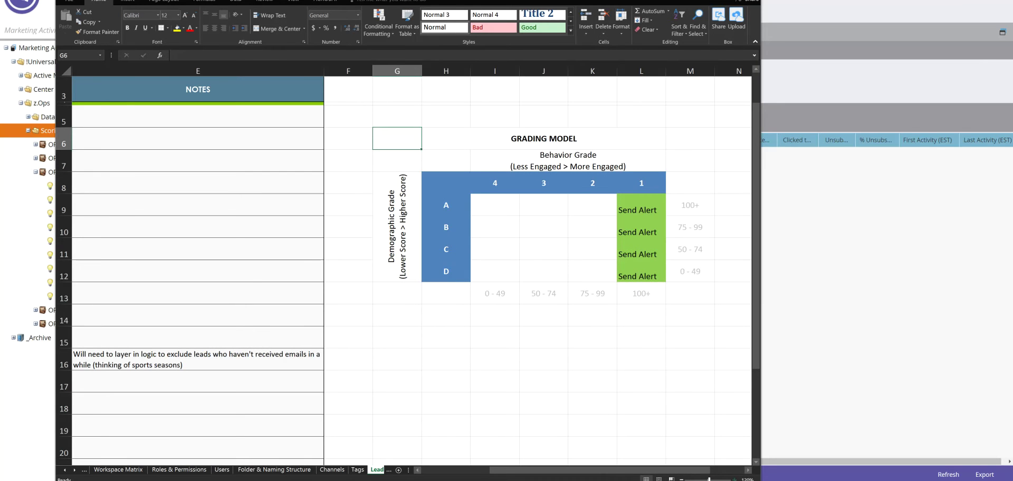
scroll(611, 463, up, 1)
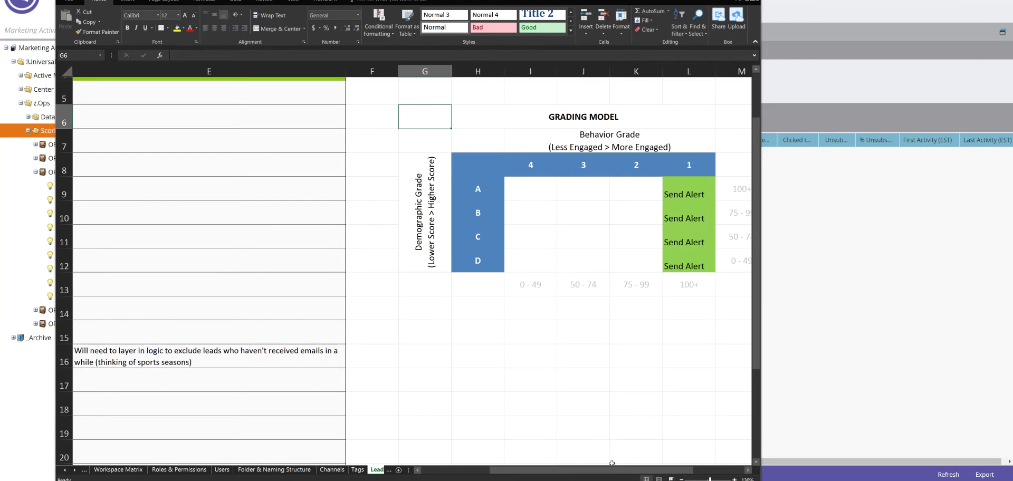
- Blank out the D row's Send Alert cell L12 by pasting the empty cell K12 over it
scroll(612, 463, right, 3)
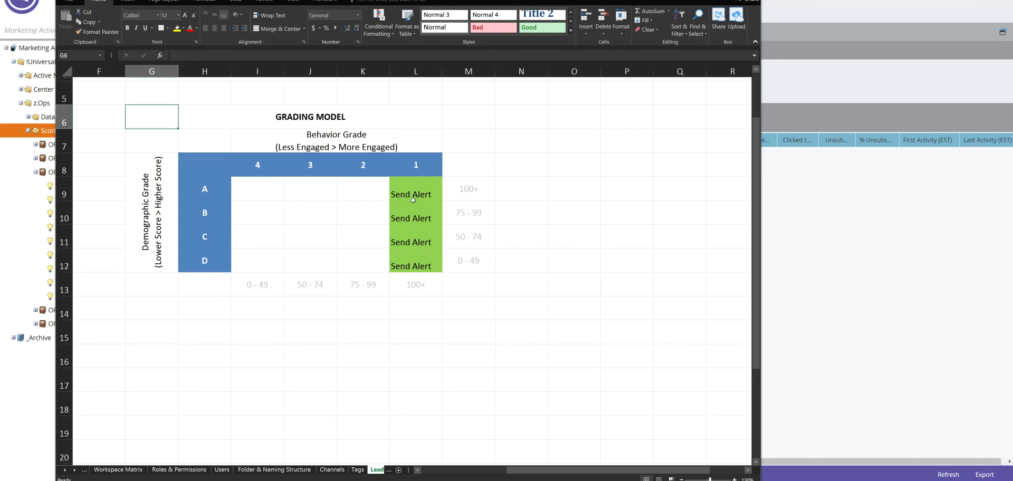
drag(413, 200, 416, 262)
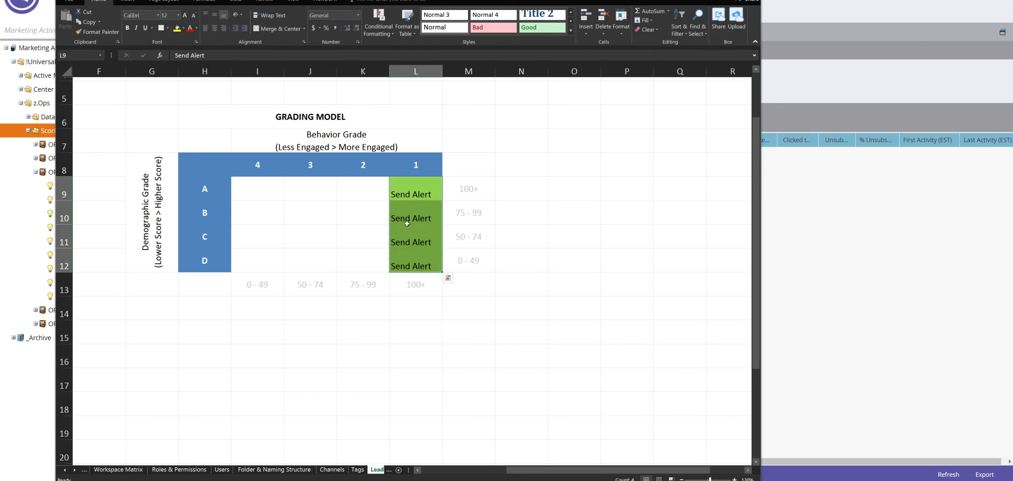
click(417, 259)
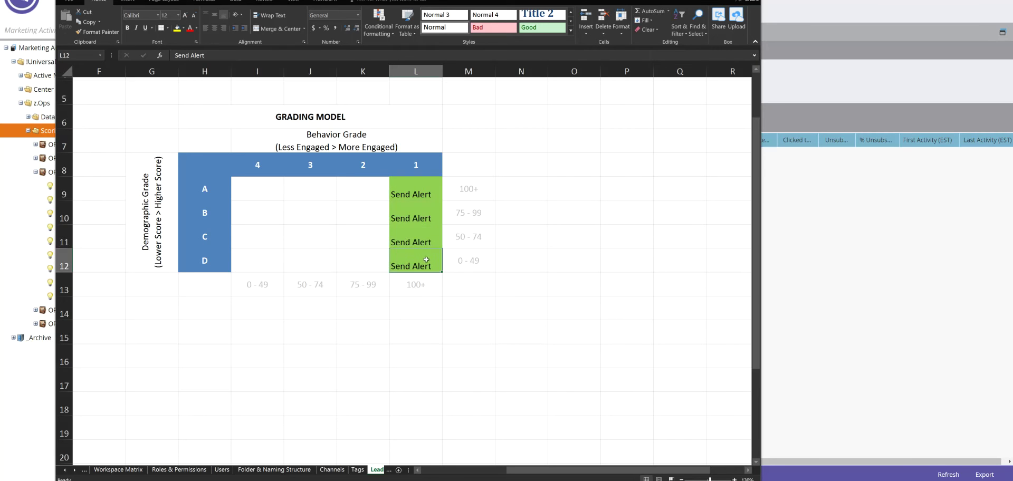
click(386, 257)
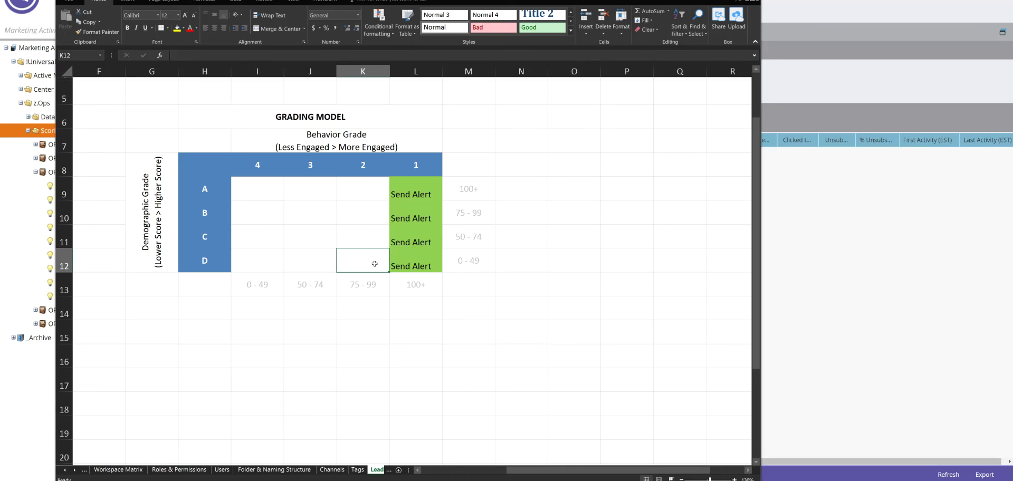
key(ctrl+c)
key(Right)
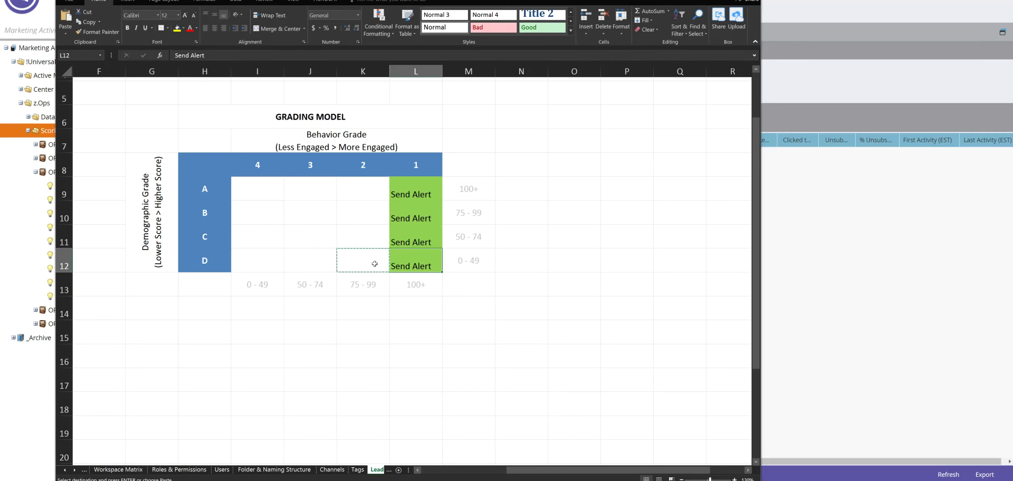
key(Return)
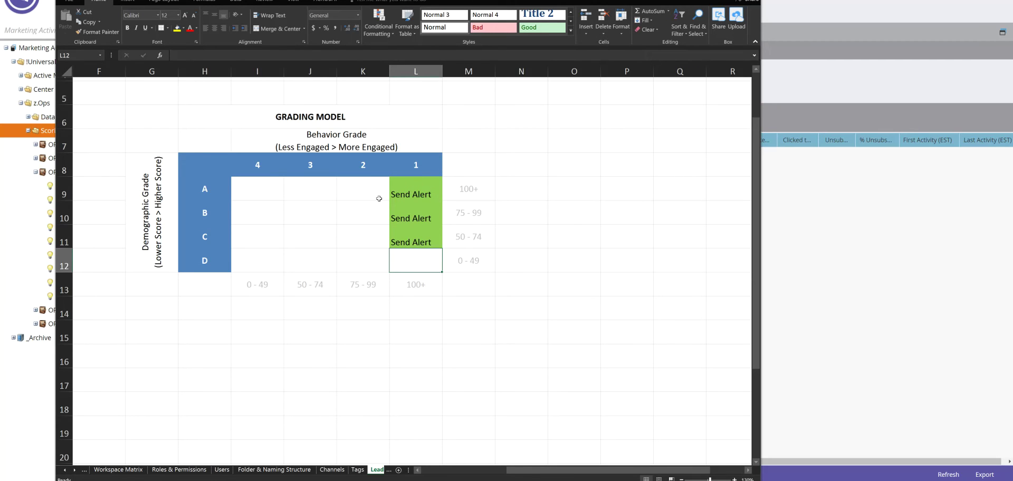
- Highlight the top grades in K9:L10 and the four behavior score ranges in I13:L13, then return to Marketo
drag(355, 192, 430, 217)
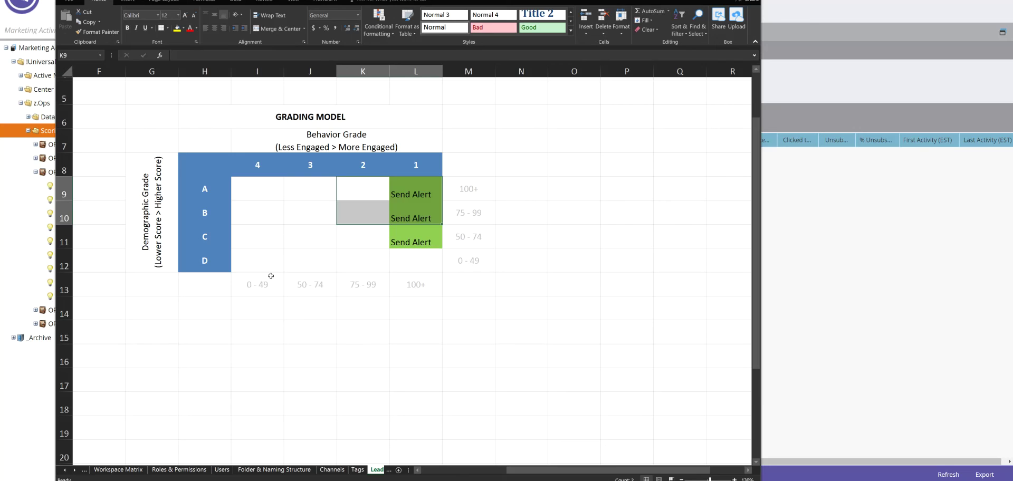
click(256, 285)
drag(256, 285, 416, 285)
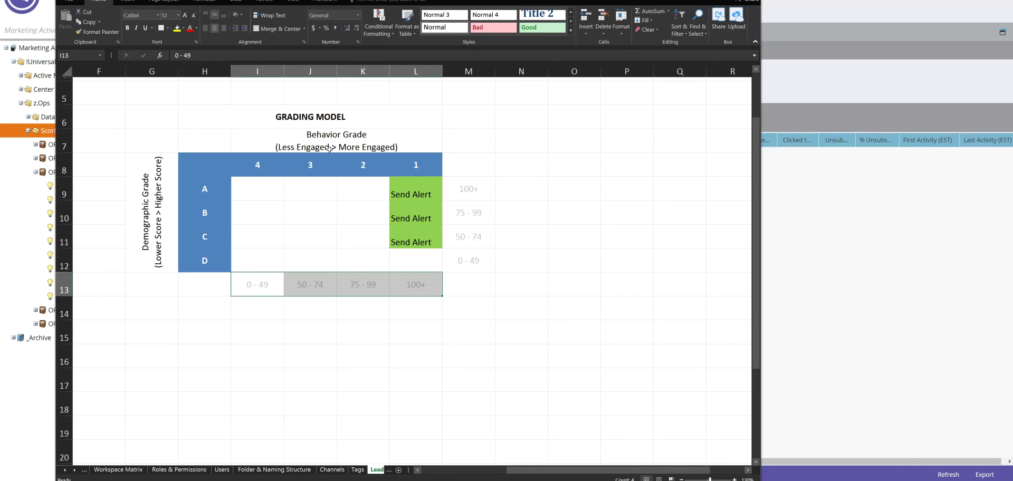
click(784, 245)
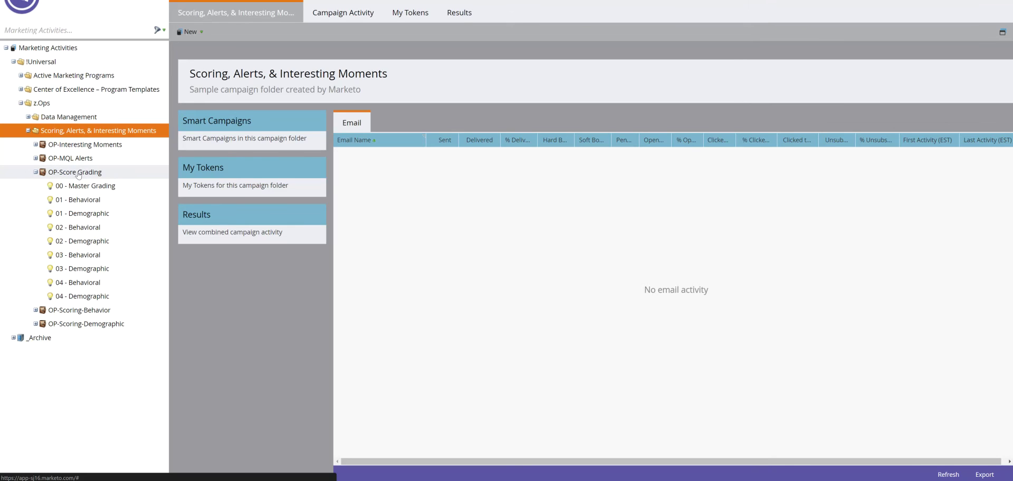
- Confirm 01 - Behavioral triggers at Behavior Score 100 or more and sets Behavioral Grade to 1
click(73, 202)
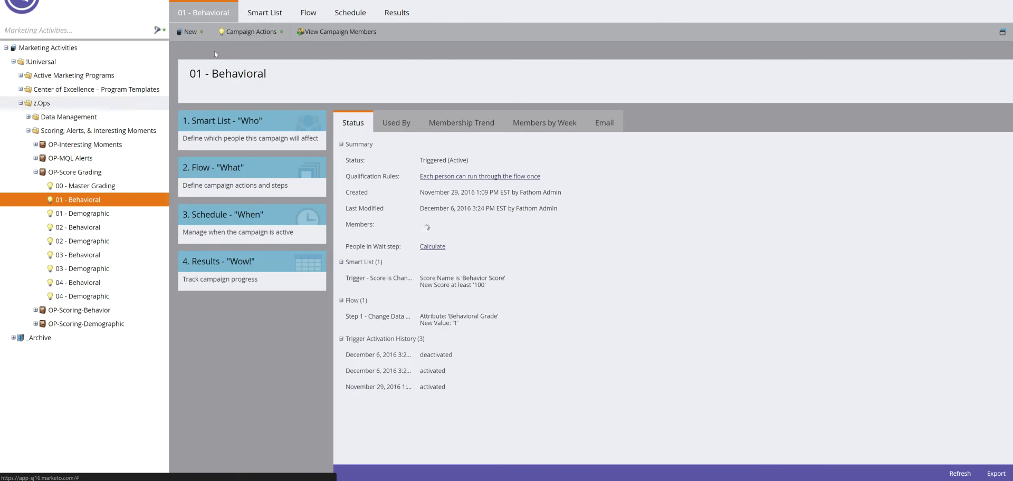
click(259, 21)
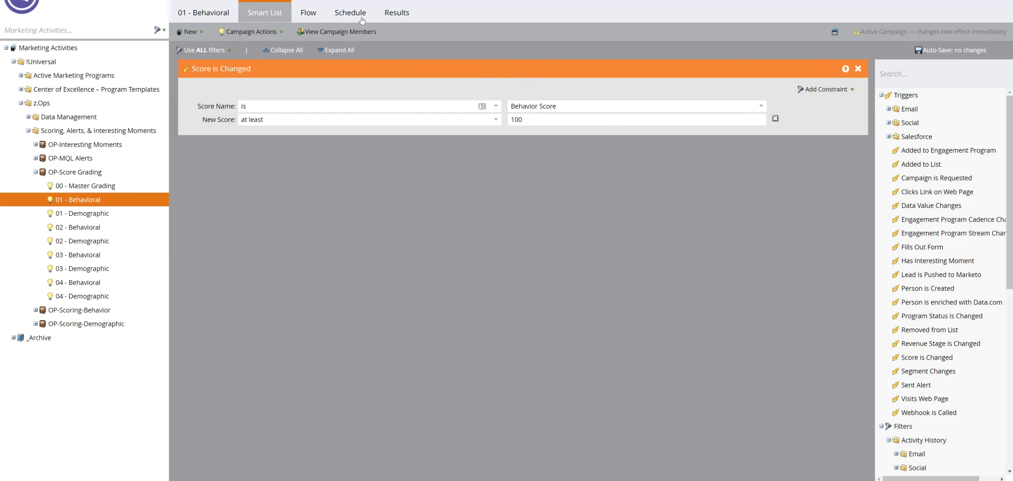
click(316, 15)
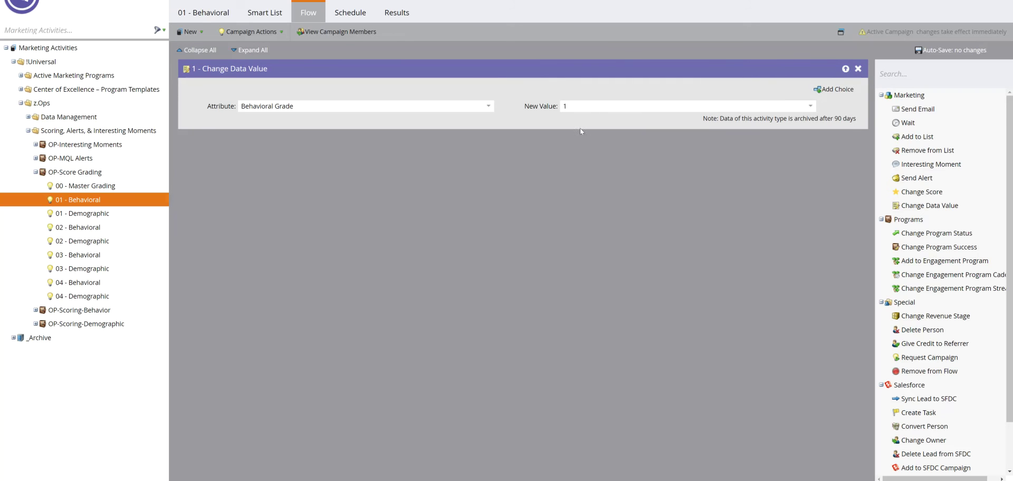
click(83, 213)
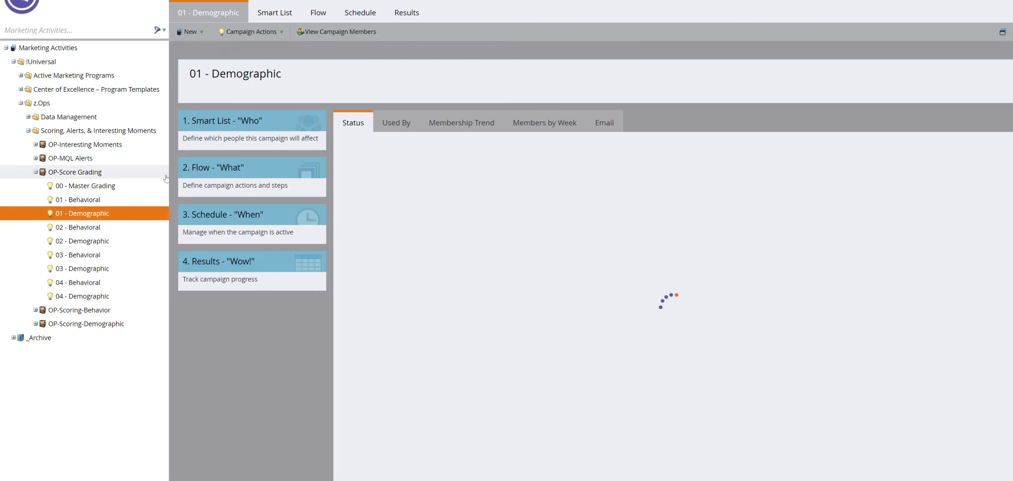
- Check that the 01 - Demographic flow sets Demographic Grade to A, then open 02 - Behavioral
click(277, 16)
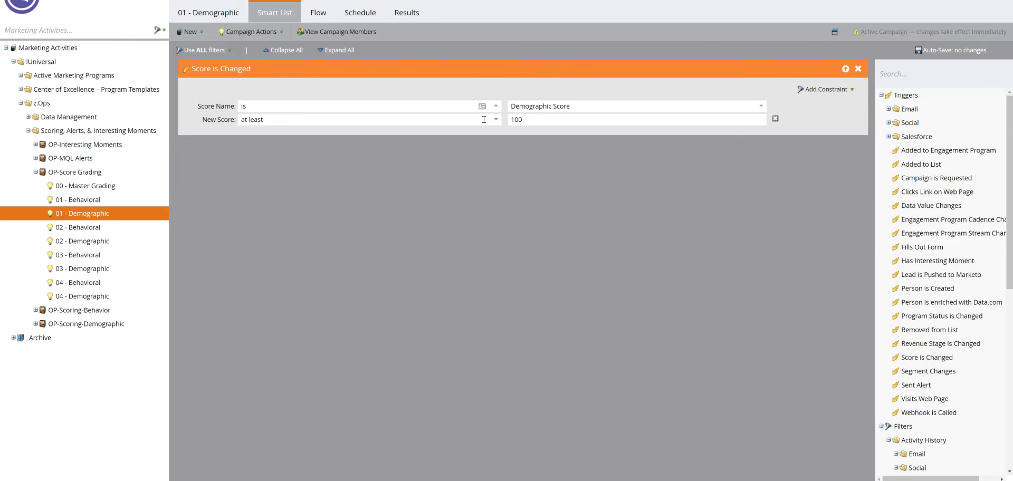
click(323, 19)
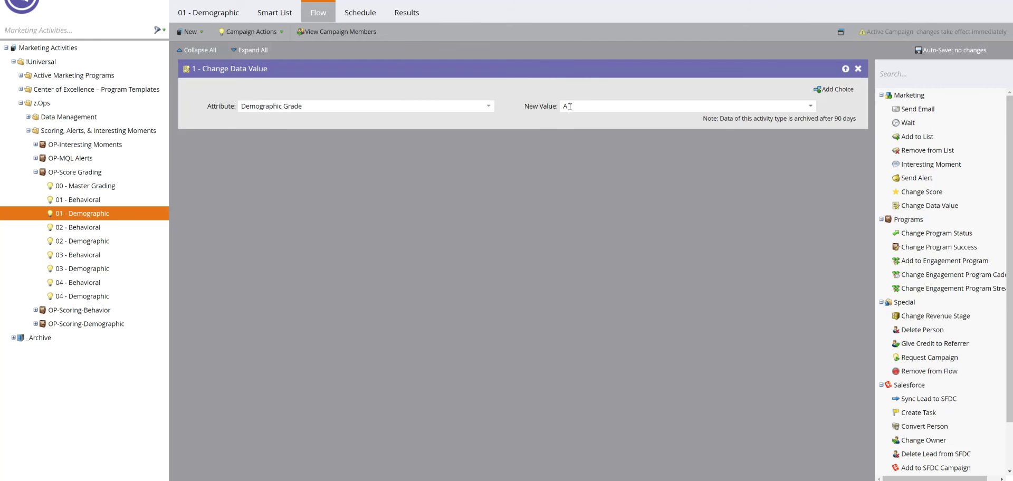
click(595, 100)
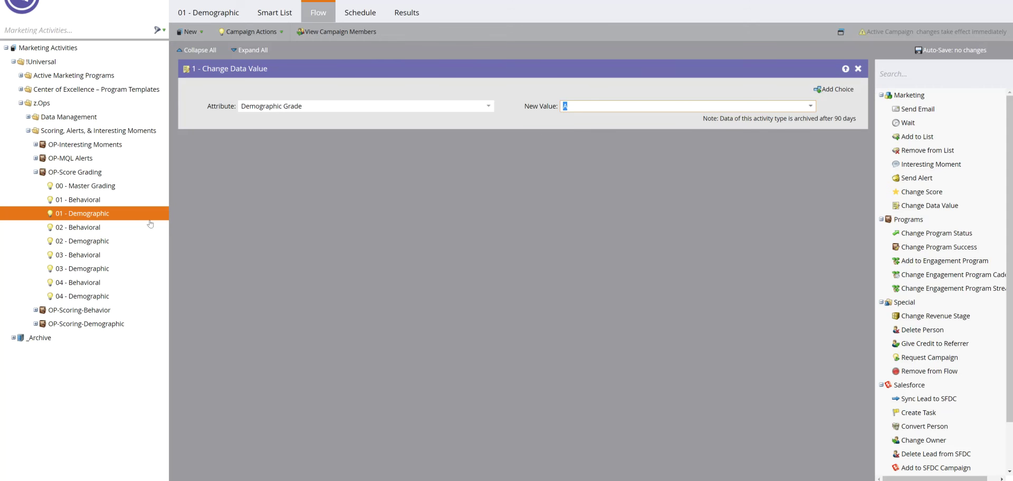
click(131, 227)
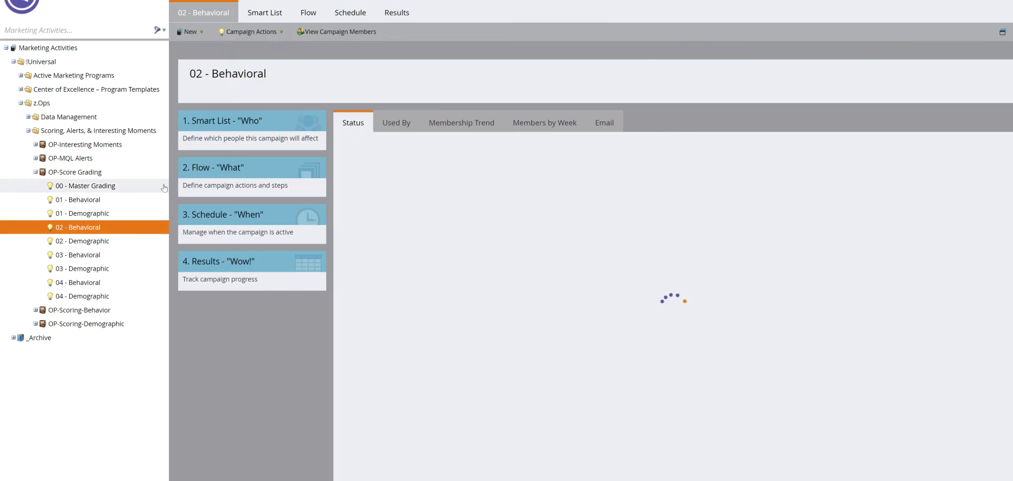
- Change the lower Behavior Score bound in 02 - Behavioral to 75 and confirm its flow sets Behavioral Grade 2
click(247, 14)
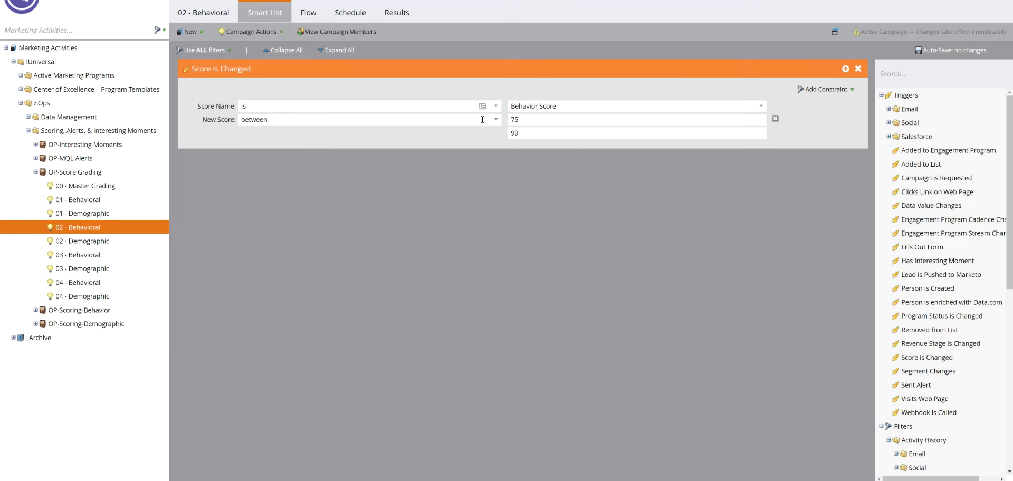
click(513, 119)
key(BackSpace)
text(7)
double_click(514, 120)
click(515, 119)
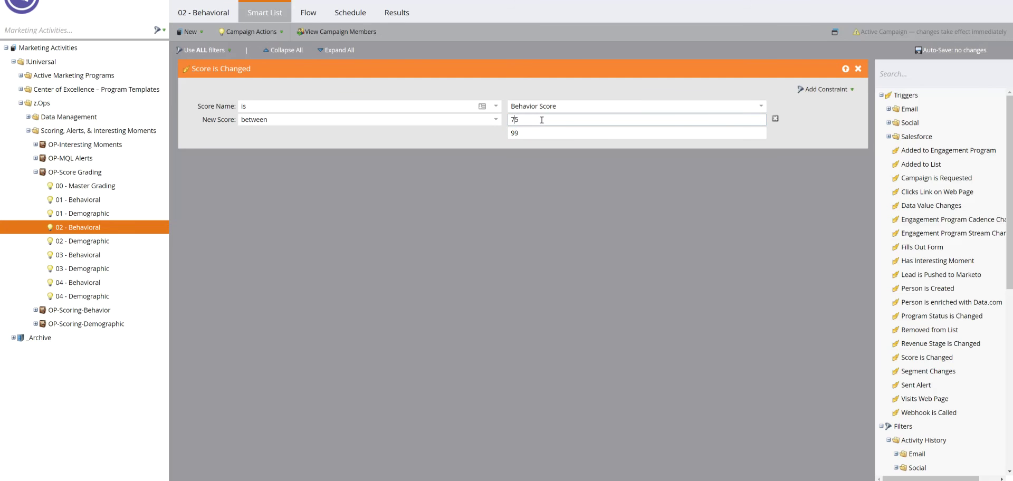
click(309, 12)
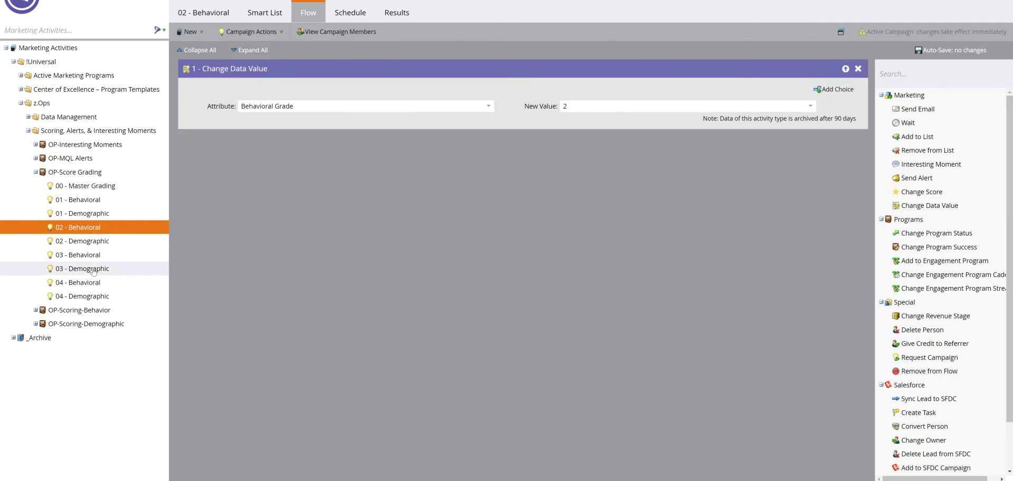
click(90, 186)
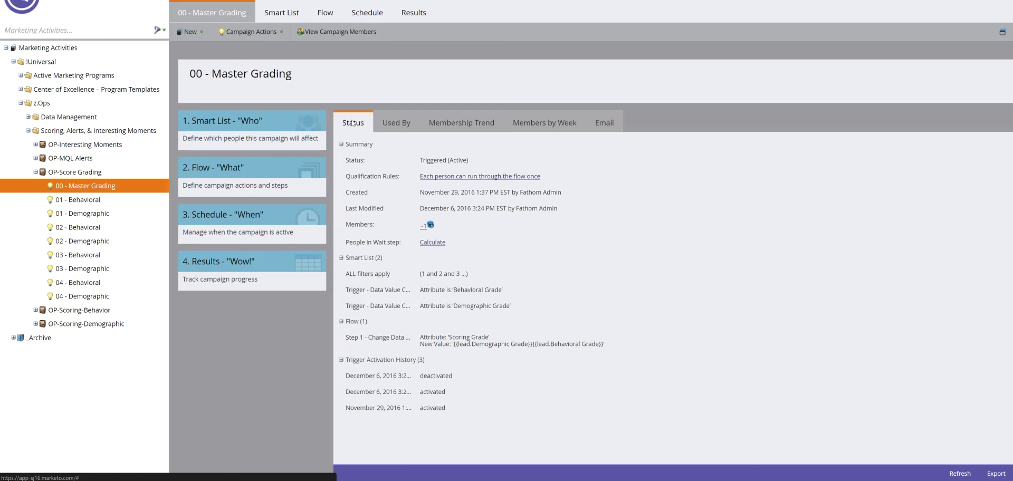
- Review how 00 - Master Grading joins Demographic and Behavioral Grade into one Scoring Grade token
click(281, 9)
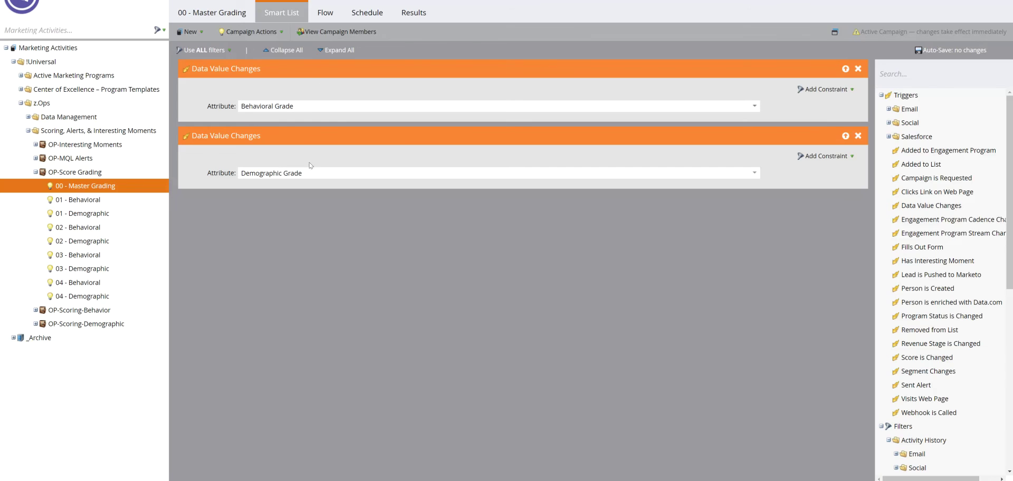
click(316, 13)
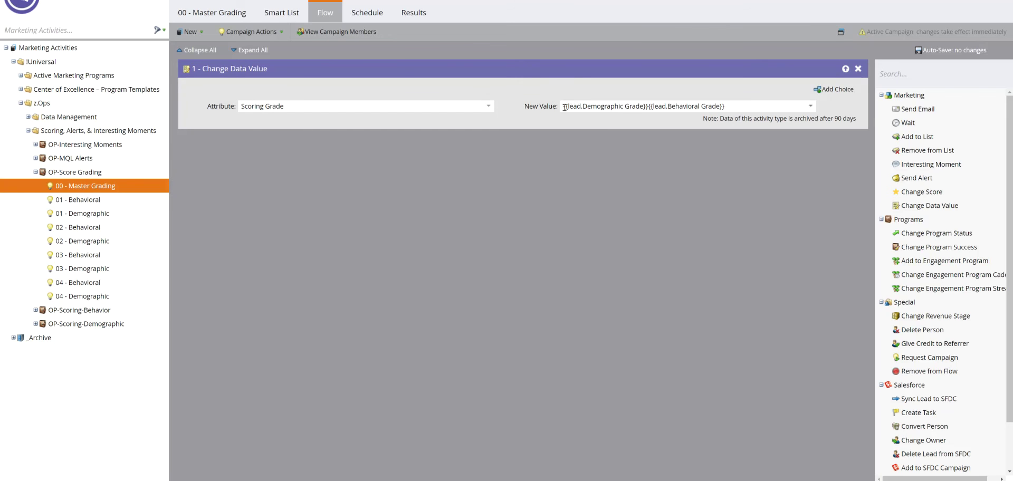
drag(564, 107, 748, 92)
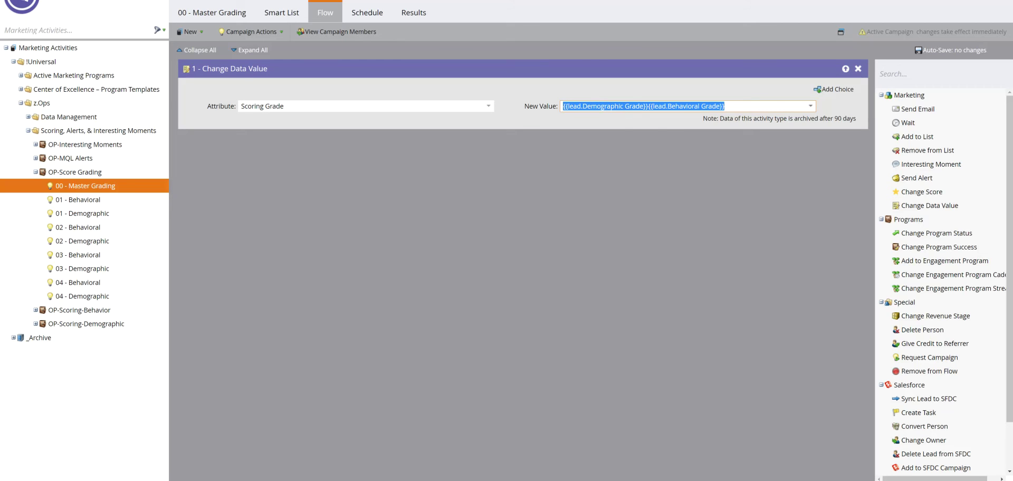
click(22, 4)
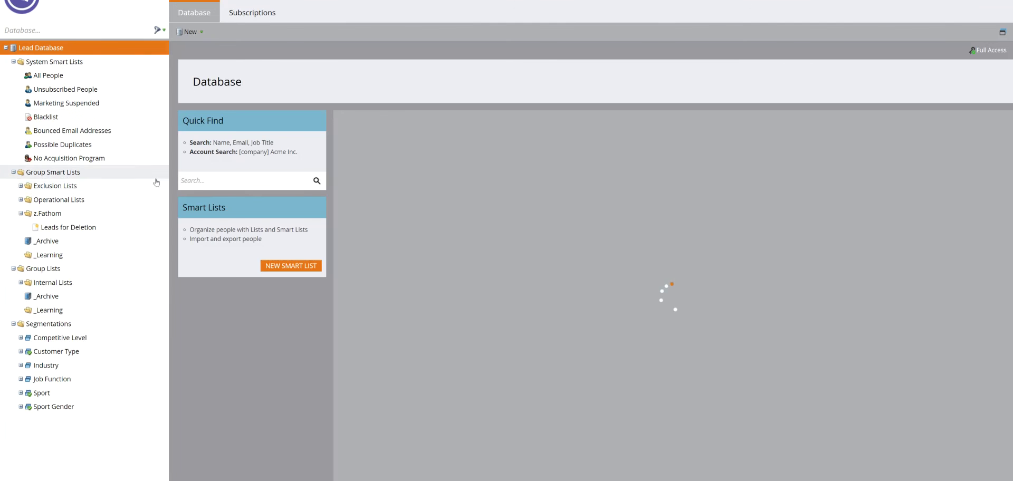
- Find the test lead through Quick Find and open its record showing Behavior Score 100
click(216, 183)
text(jreit)
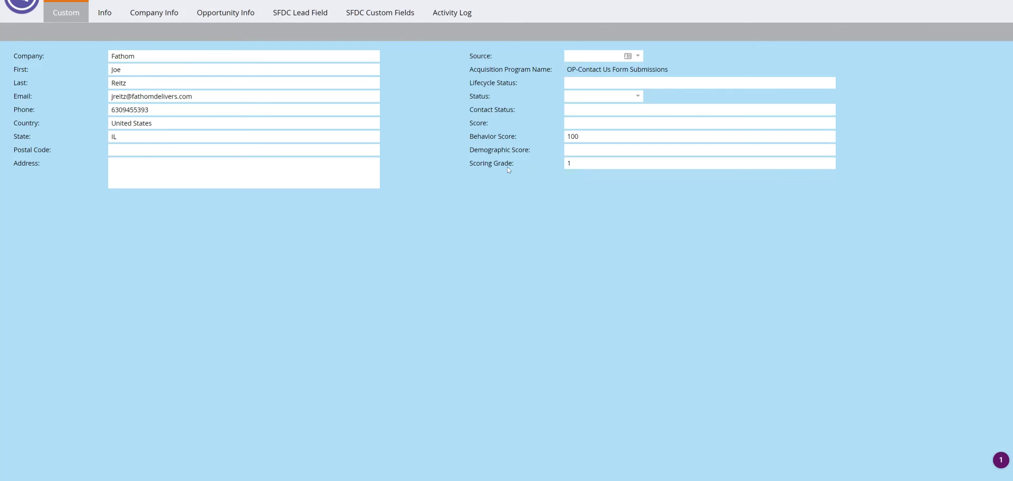
click(526, 160)
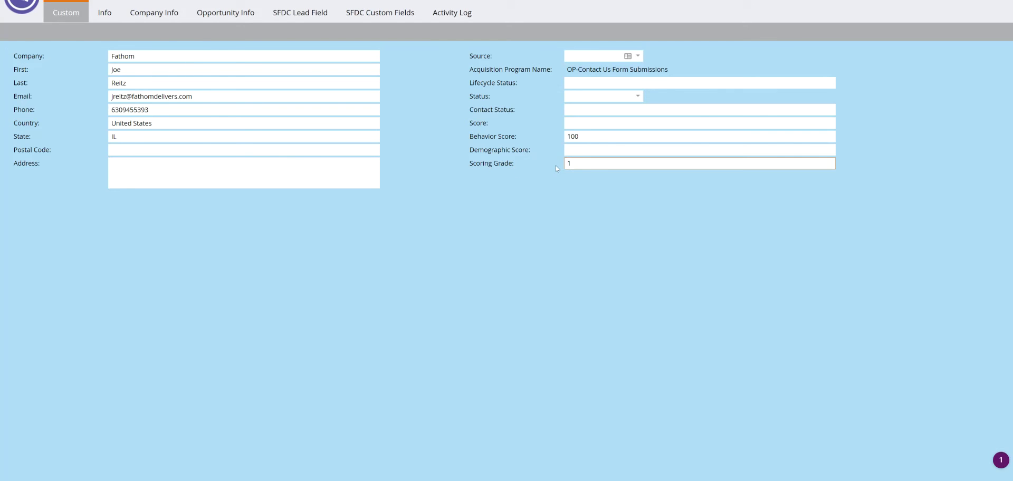
- Put an A in front of the lead's Scoring Grade so it reads A1
key(Home)
text(A)
click(597, 149)
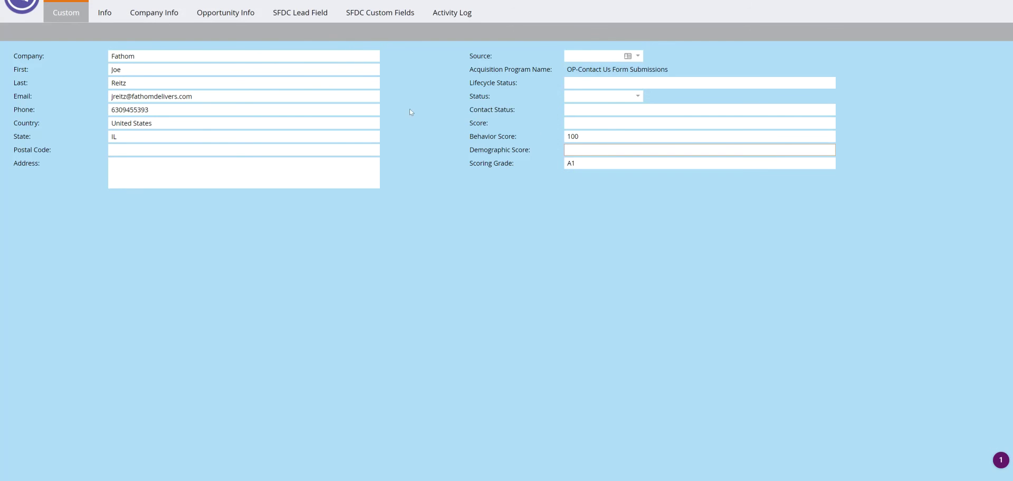
key(Tab)
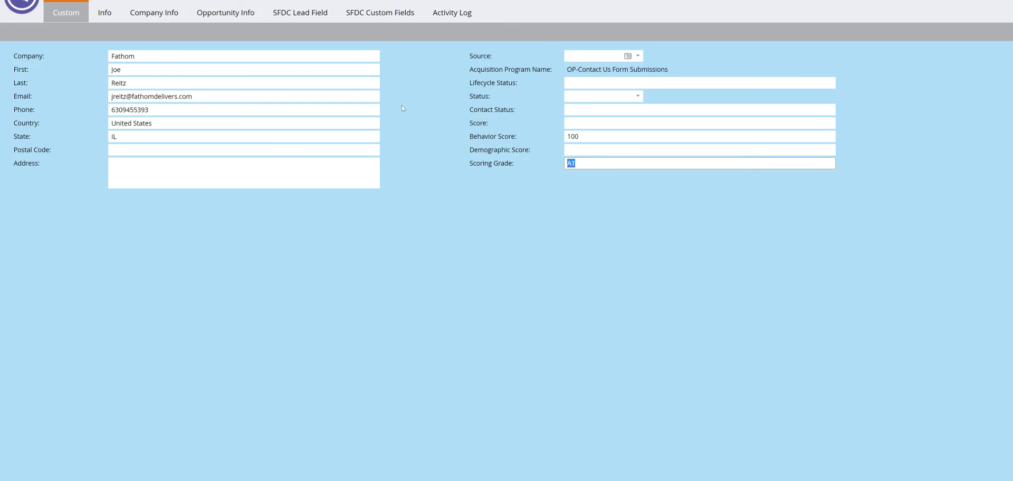